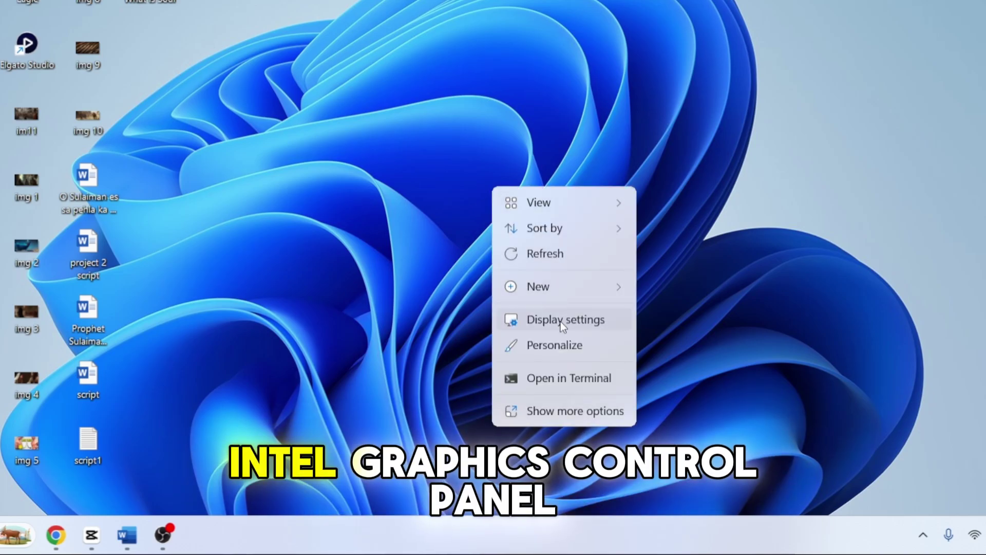
- Open Device Manager from the Start button's quick menu
click(545, 409)
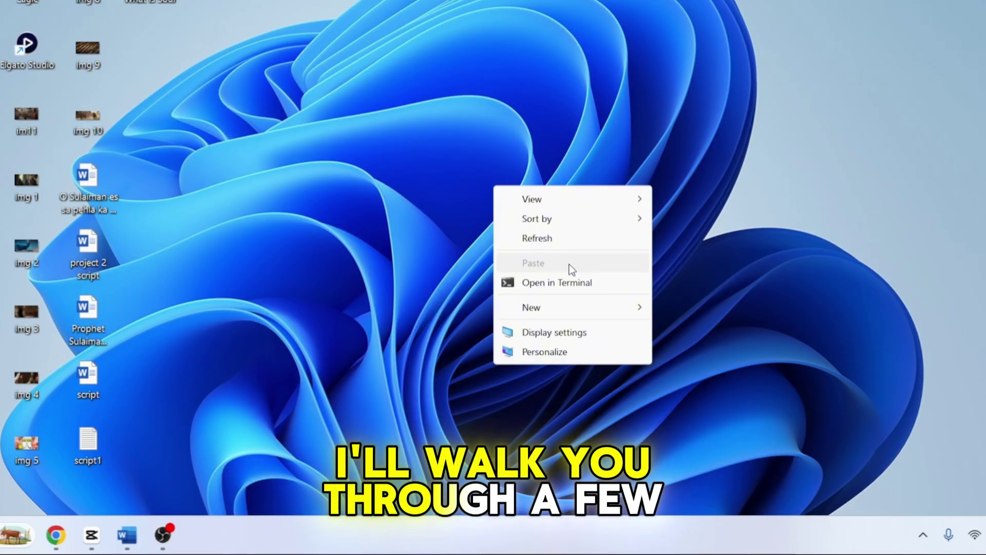
click(441, 285)
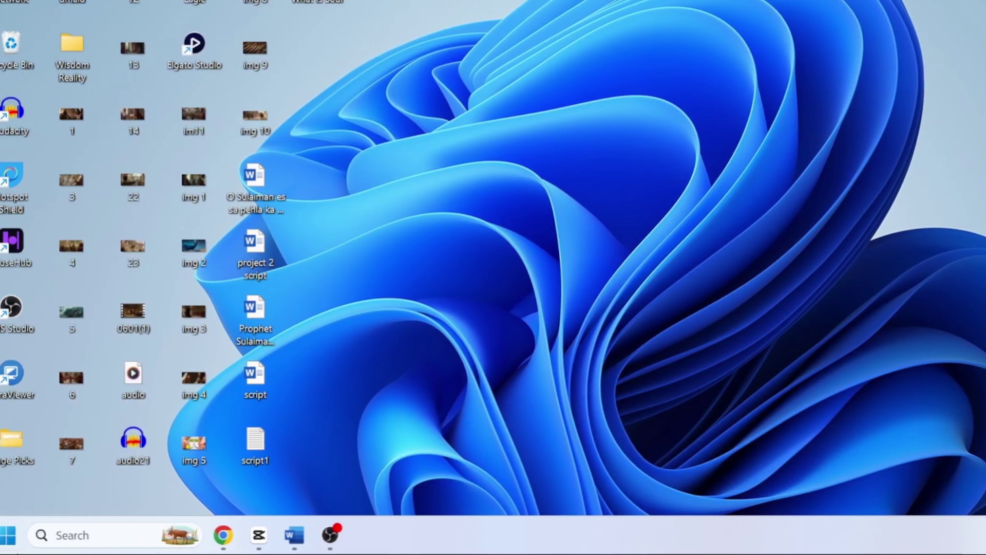
right_click(26, 534)
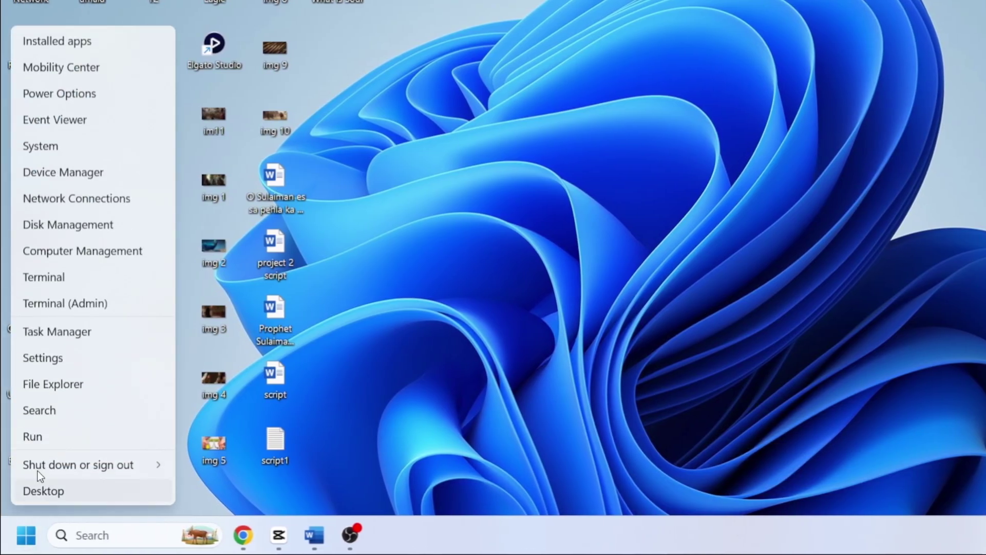
click(72, 174)
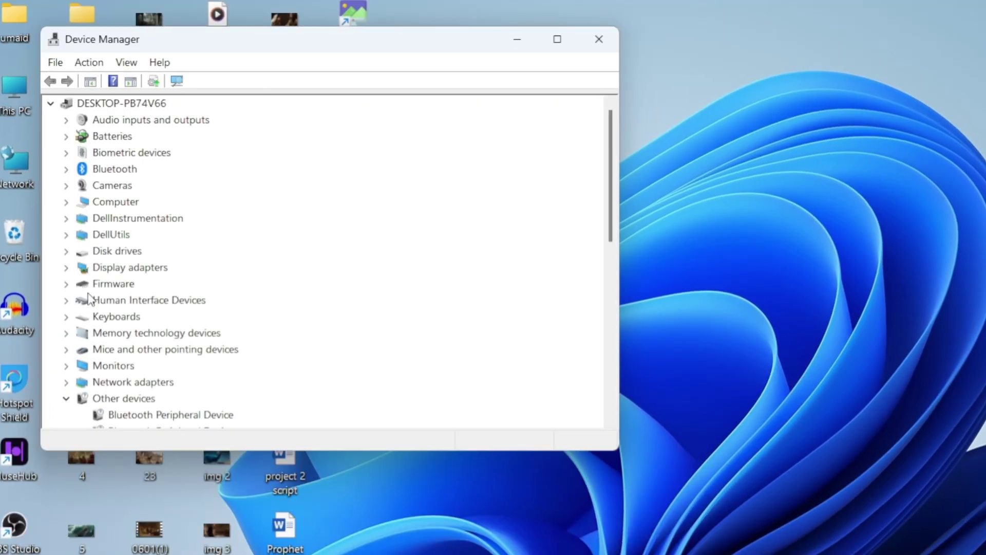
- Expand Display adapters and start Update driver for Intel(R) UHD Graphics 620
click(81, 268)
click(67, 267)
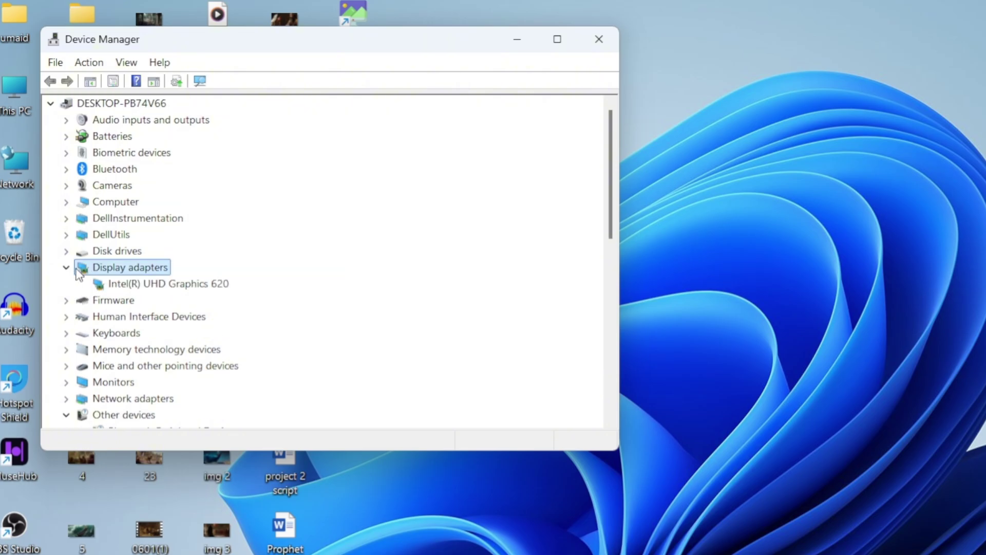
click(128, 283)
right_click(131, 284)
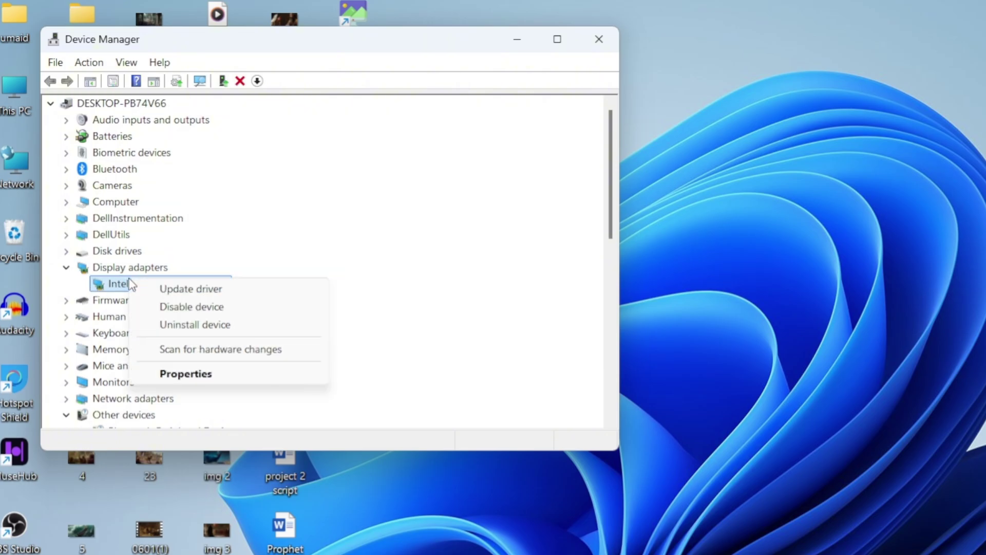
click(177, 289)
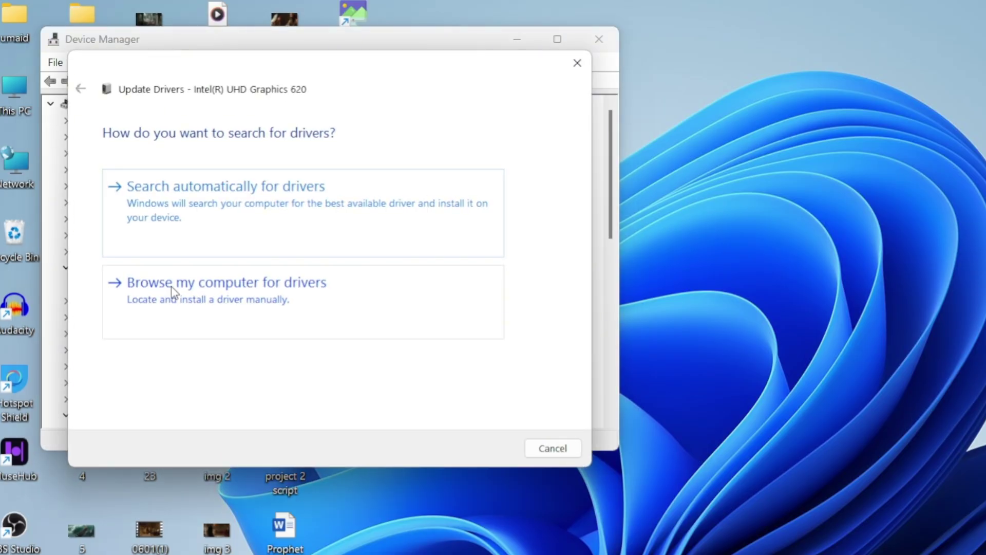
- Install the Intel(R) UHD Graphics 620 driver from this computer's driver list, then close the wizard
click(247, 305)
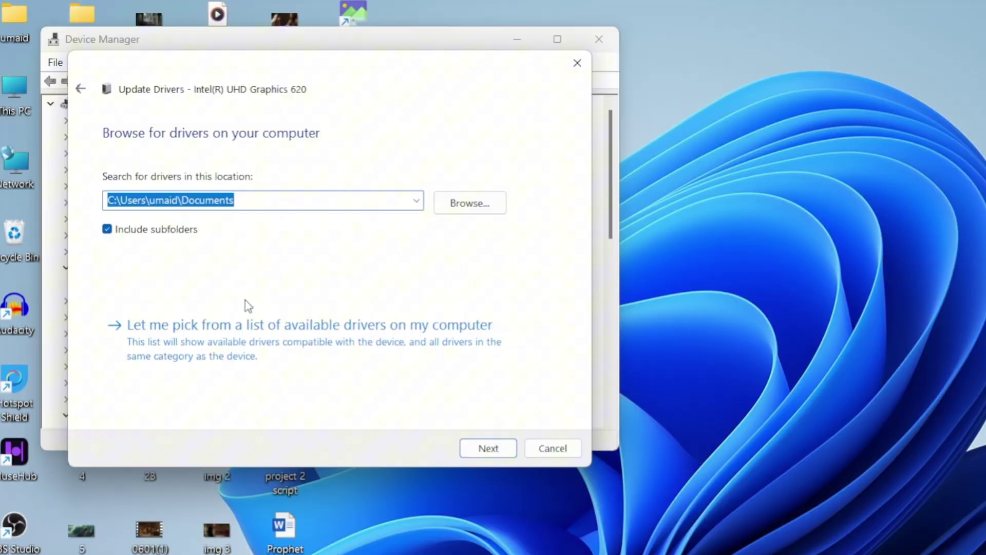
click(246, 358)
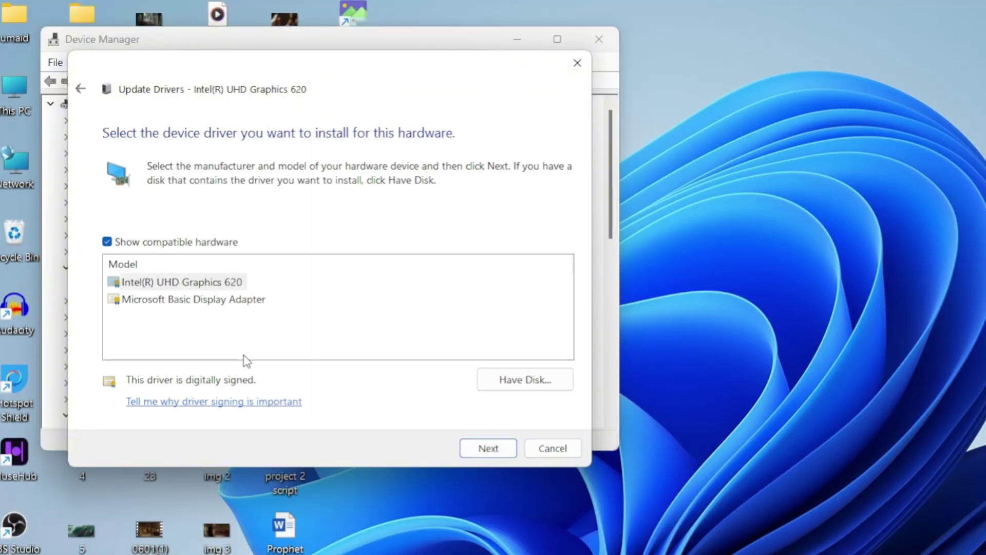
click(181, 283)
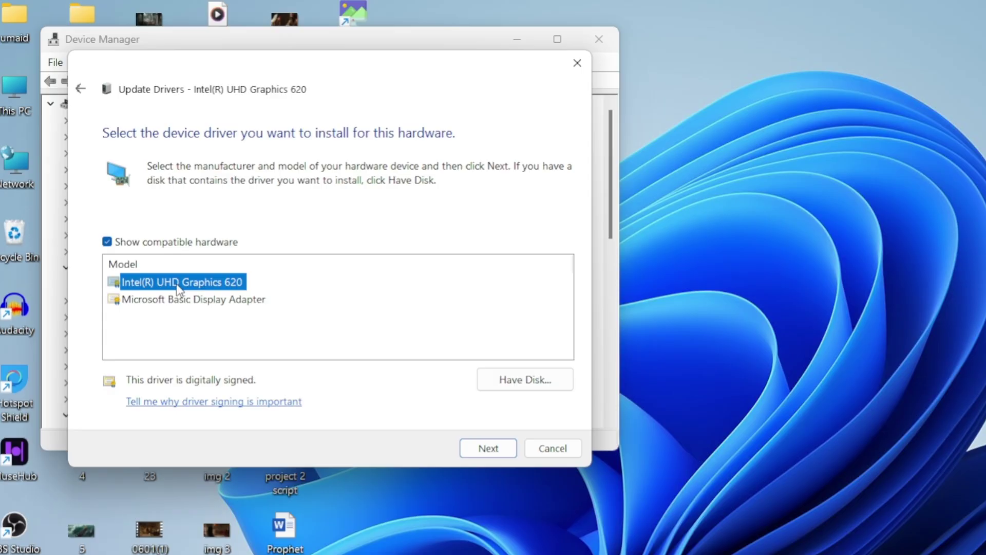
click(486, 447)
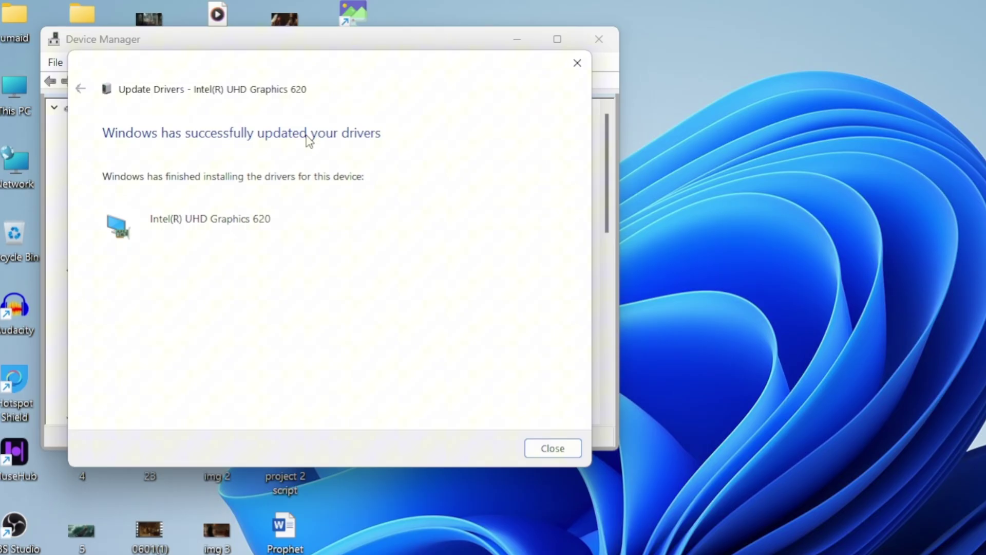
click(541, 453)
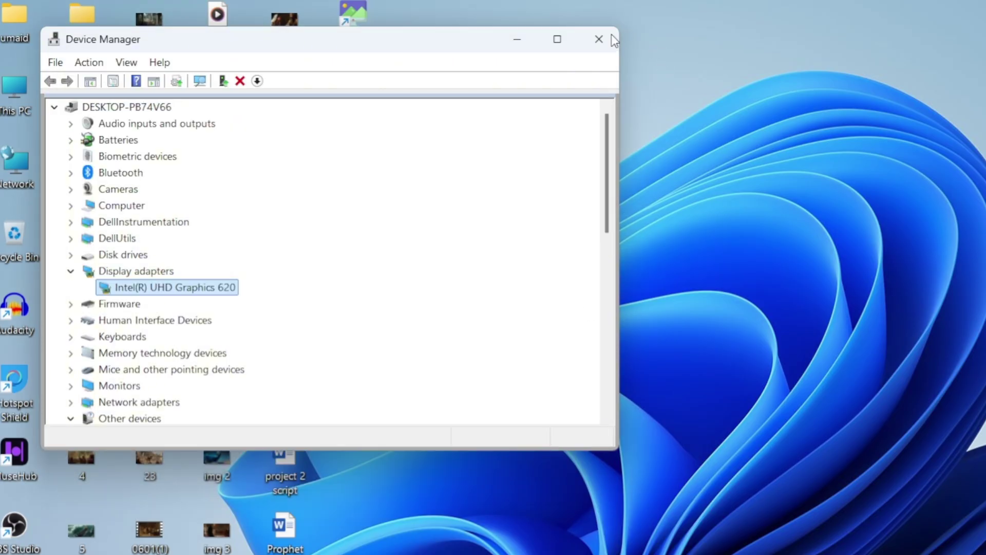
- Close Device Manager and view This PC's properties, noting the Intel Core i5-8350U processor
click(599, 39)
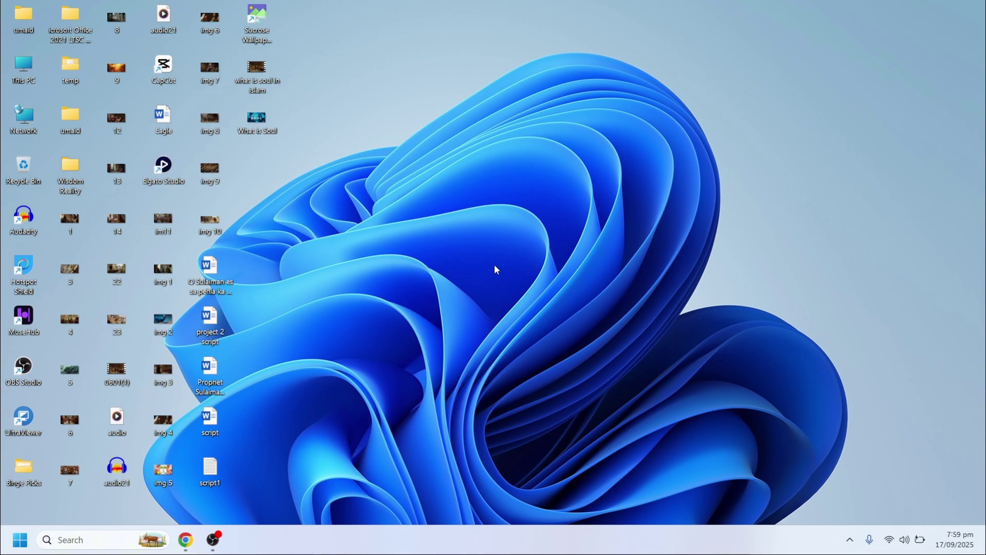
right_click(24, 71)
click(74, 232)
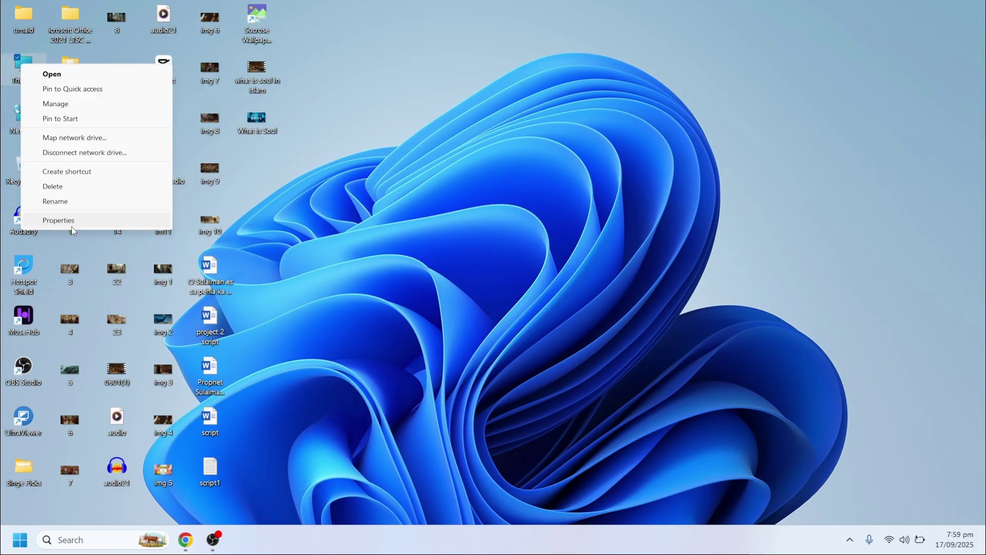
click(77, 219)
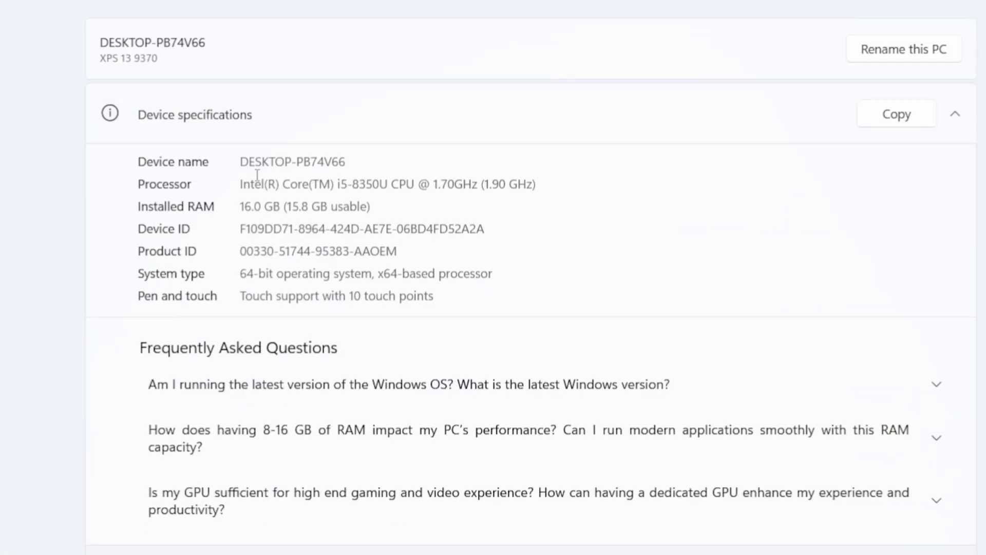
double_click(370, 183)
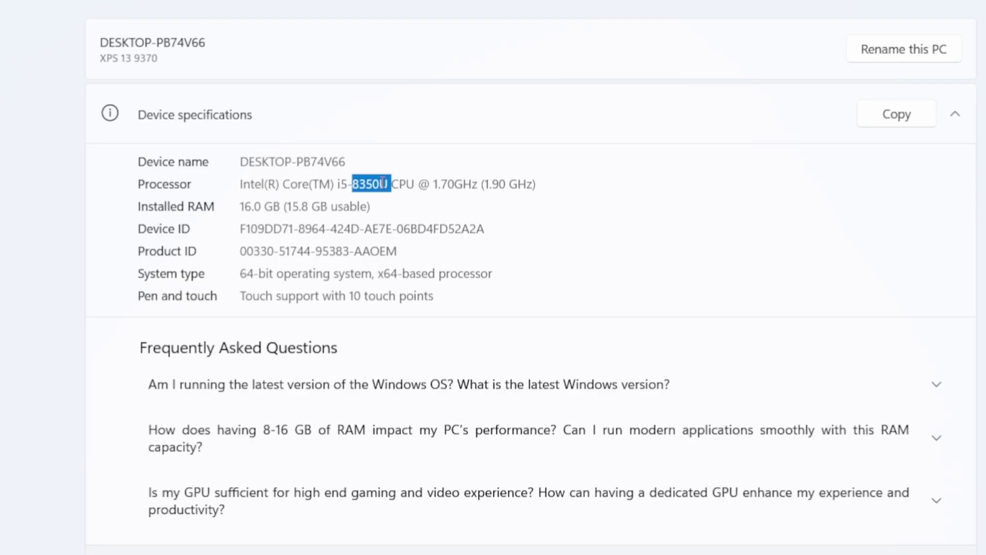
click(442, 192)
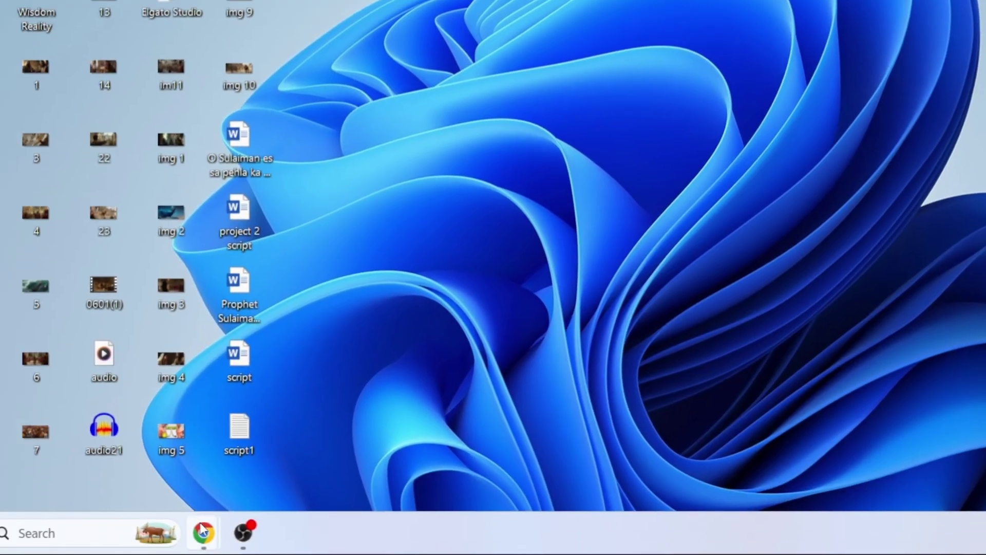
- Search Google in Chrome for 'intel core i5 8350u graphic driver', accepting the 'graphics driver' correction
click(202, 532)
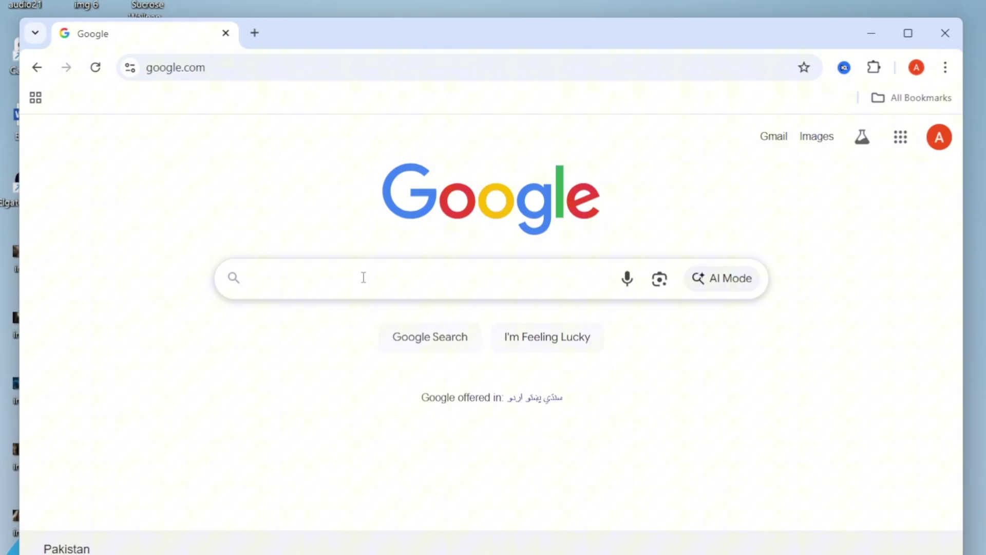
text(intel core i5 83)
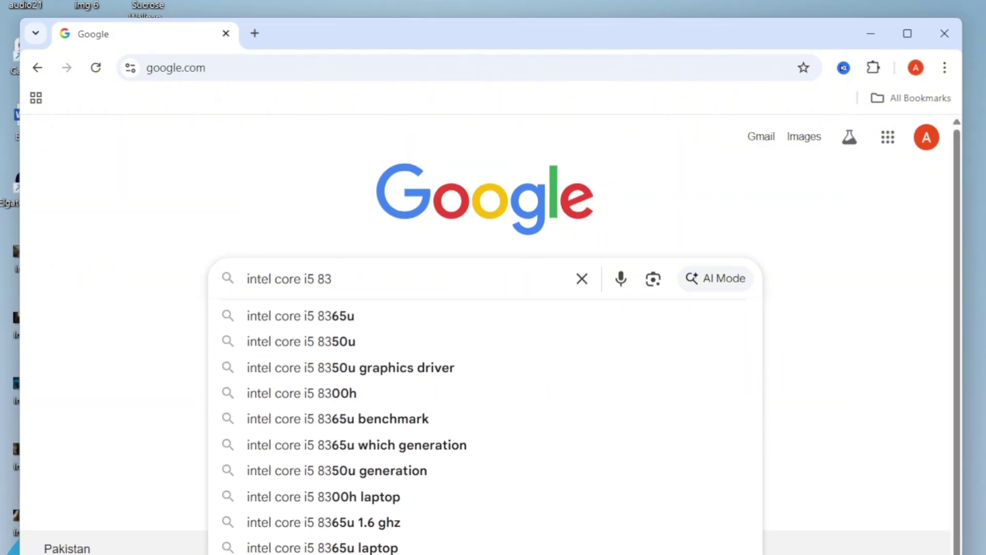
text(50u graphic driver)
key(Return)
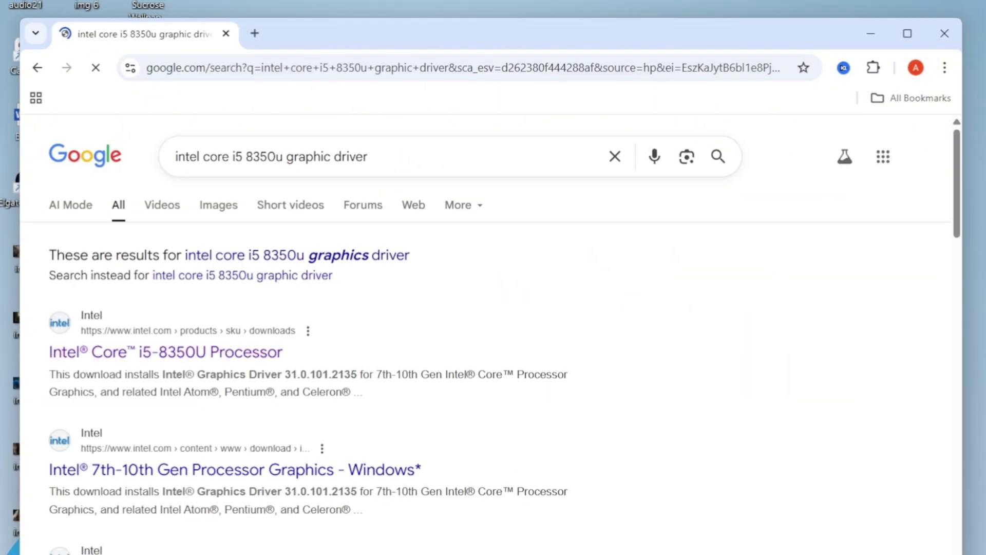
click(342, 256)
- Download the Intel 7th-10th Gen Processor Graphics driver from the i5-8350U downloads page
click(165, 290)
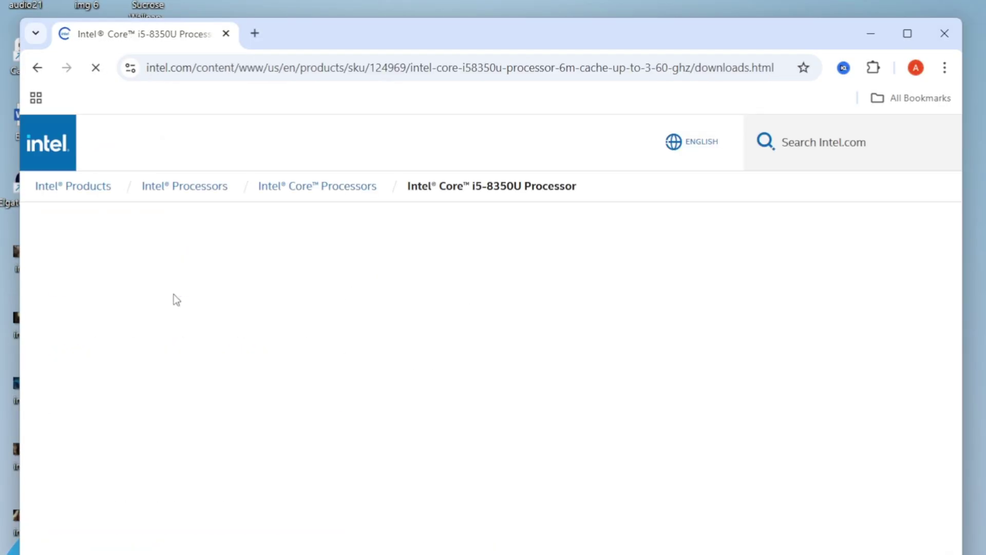
scroll(404, 315, down, 3)
scroll(401, 317, down, 3)
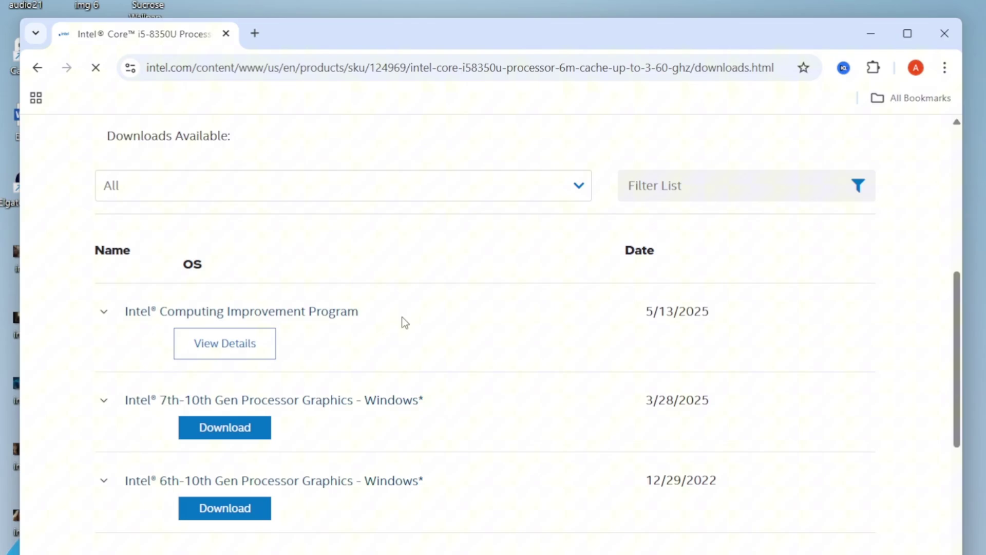
scroll(401, 316, down, 2)
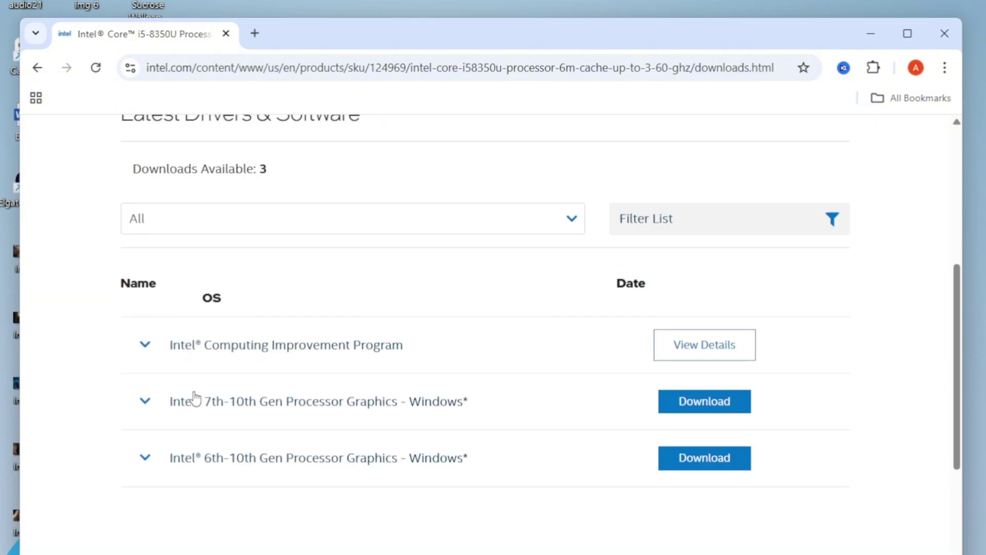
click(196, 401)
scroll(195, 404, down, 1)
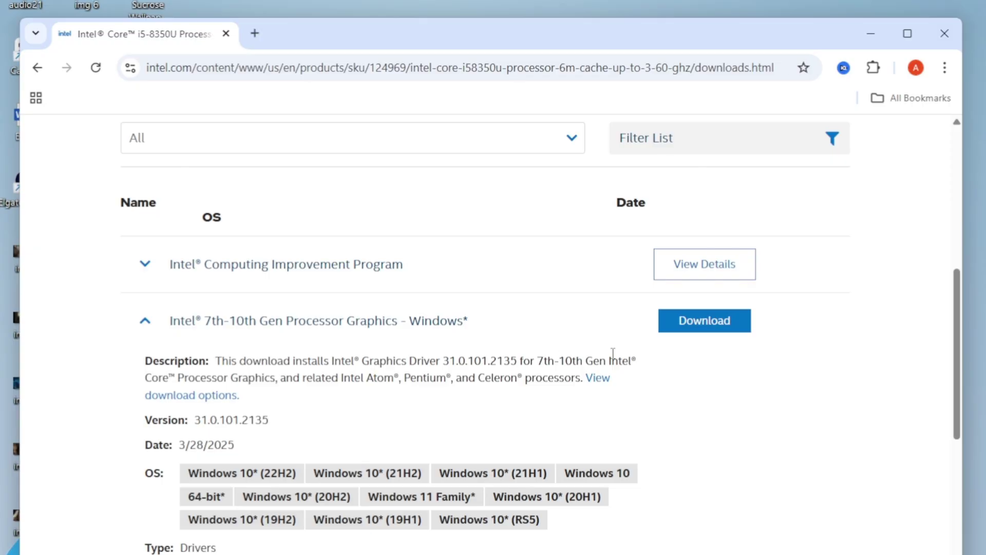
click(716, 330)
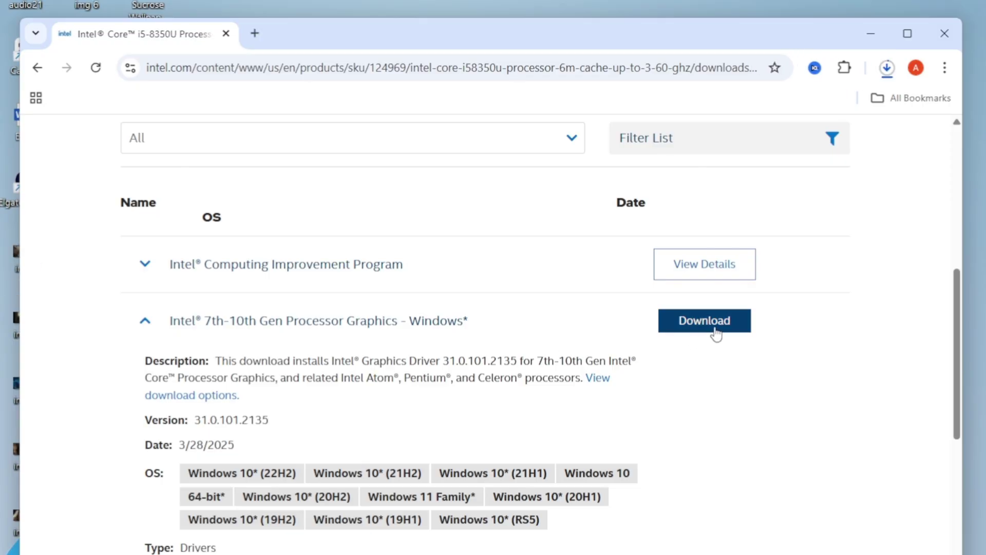
- Launch the downloaded gfx_win_101.2135 driver installer from the downloads list
click(887, 68)
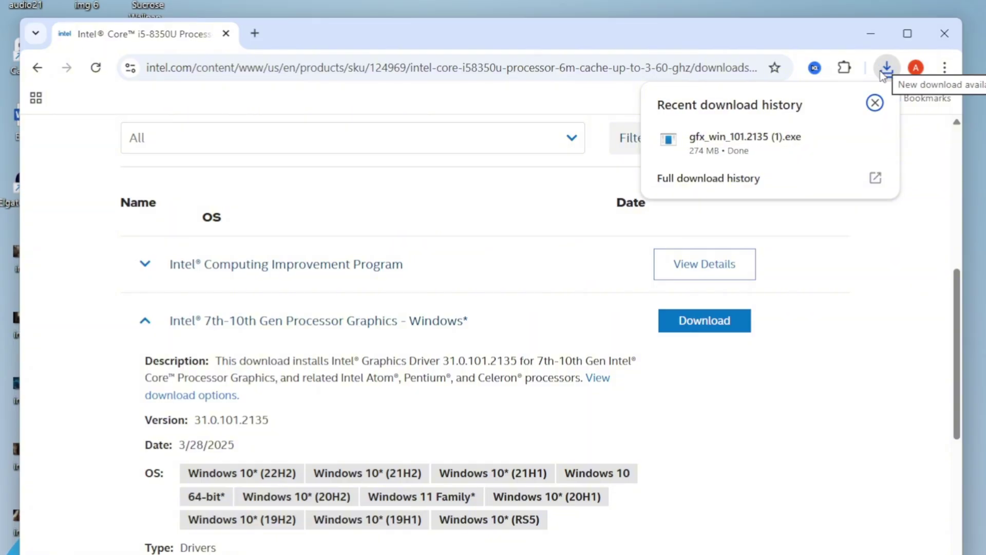
right_click(750, 147)
click(794, 167)
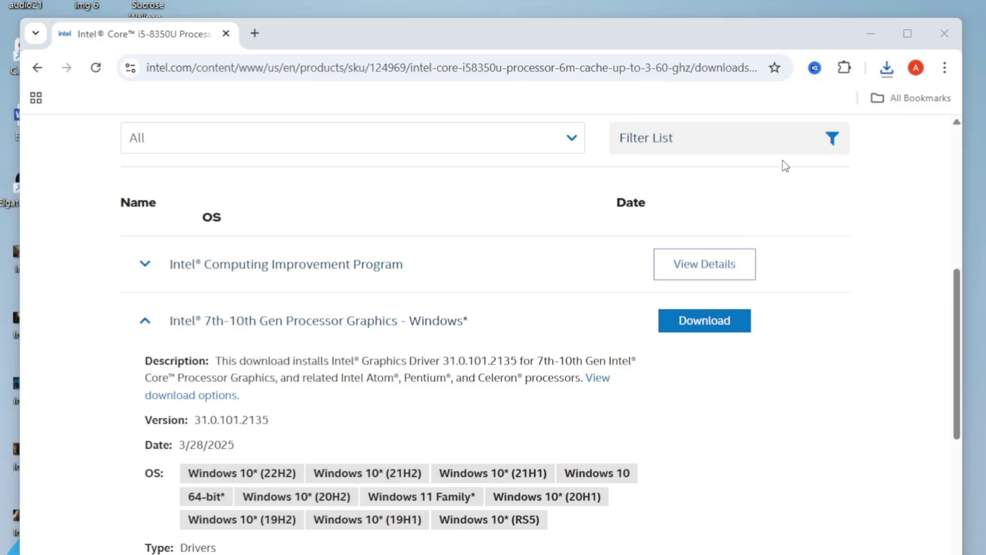
- Minimize the browser and begin the Intel graphics driver installation
click(871, 33)
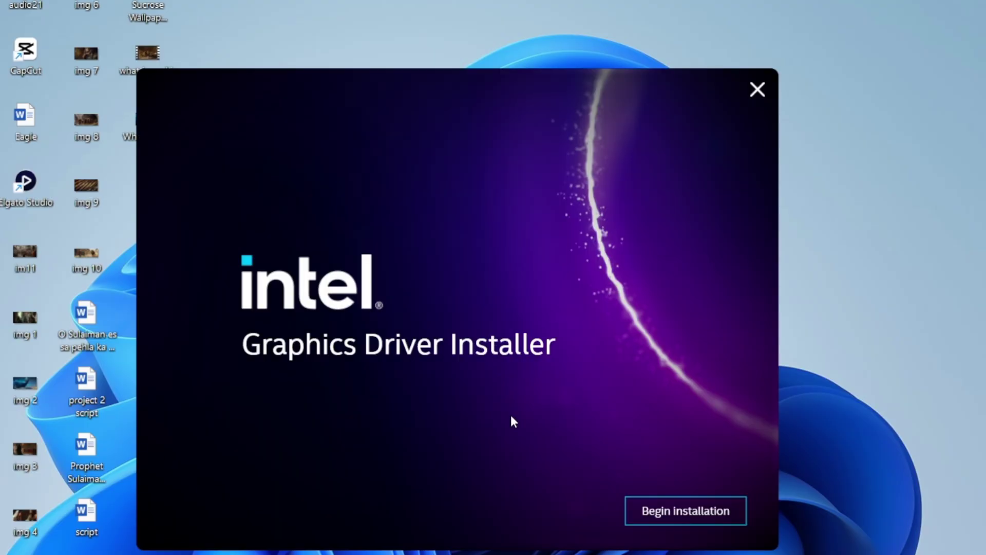
click(670, 509)
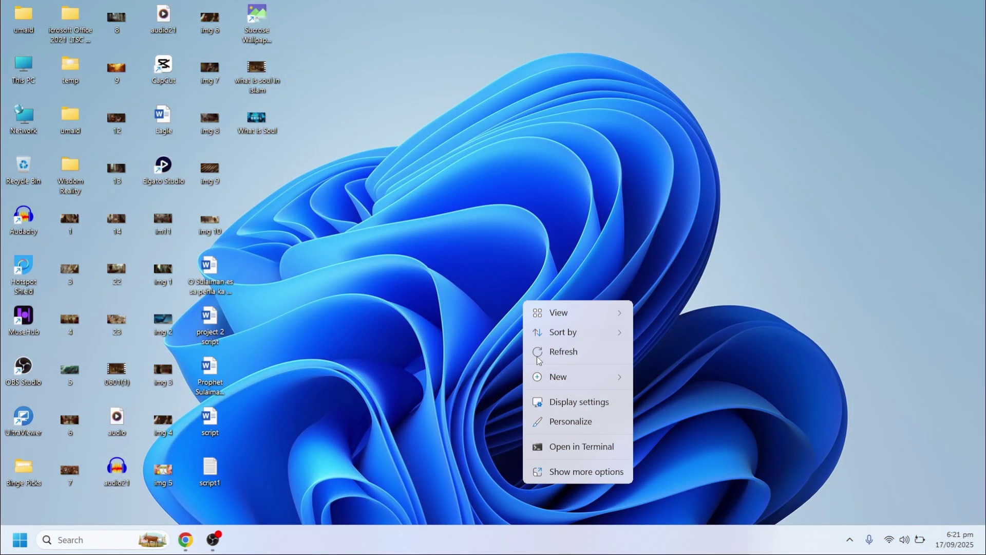
- Expand the desktop right-click menu to its classic options, then dismiss it
click(578, 473)
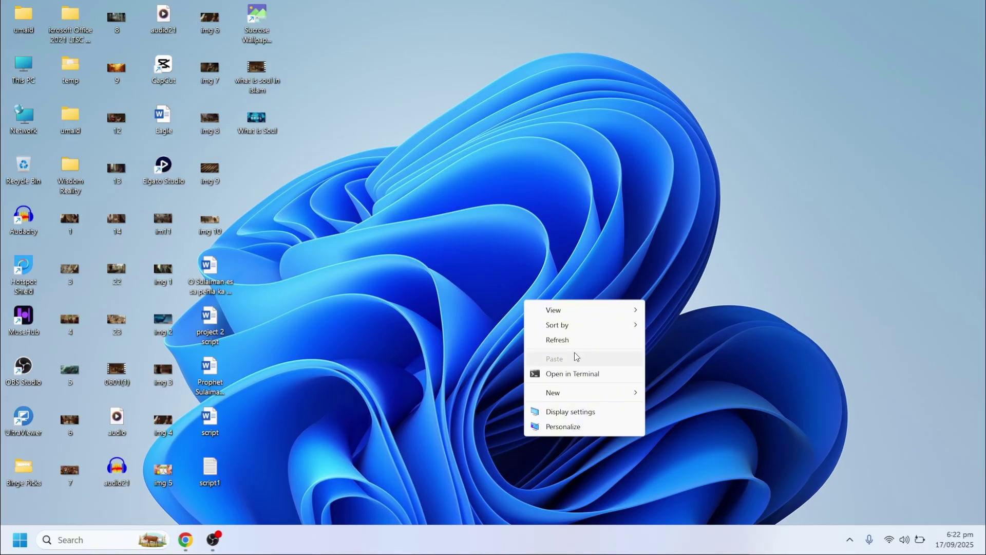
click(465, 313)
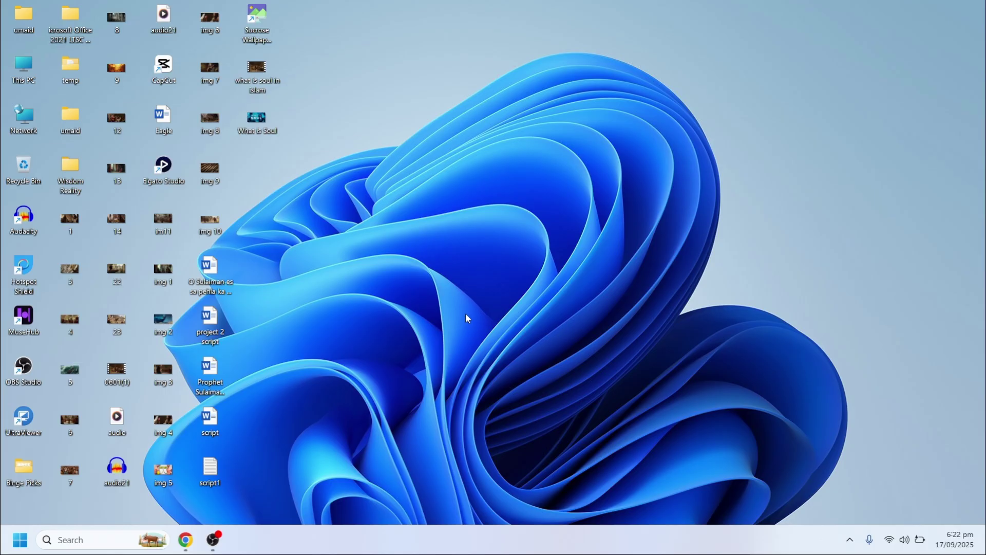
- Find Intel Graphics Command Center in Microsoft Store, install it, and launch it
click(111, 540)
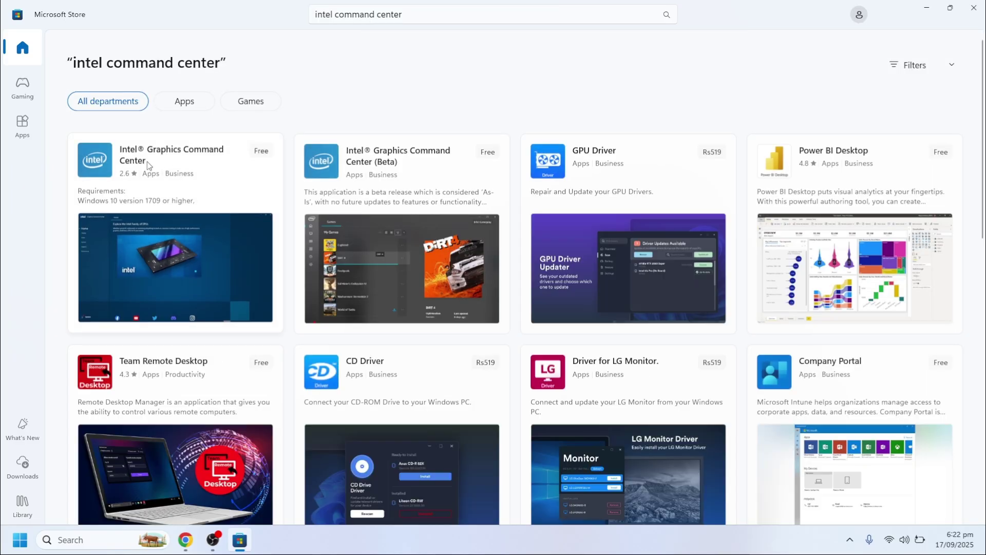
click(185, 155)
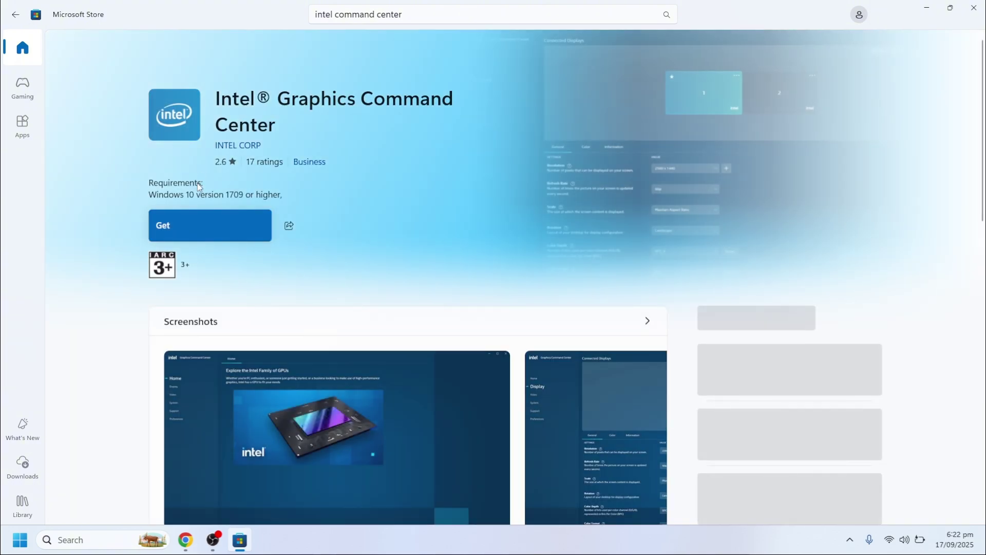
click(192, 222)
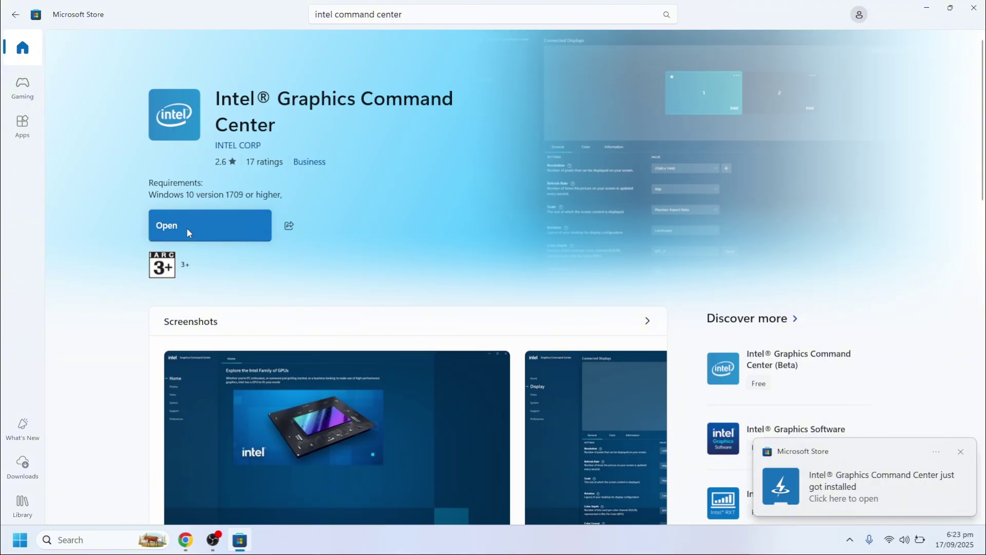
click(187, 228)
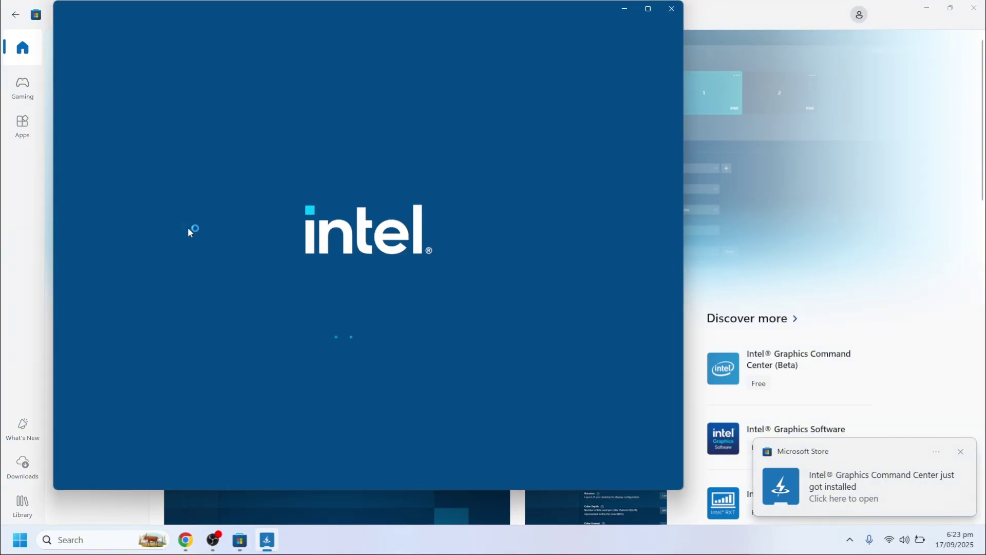
- Close the Store, accept the Command Center license, and view Connected Displays
click(973, 7)
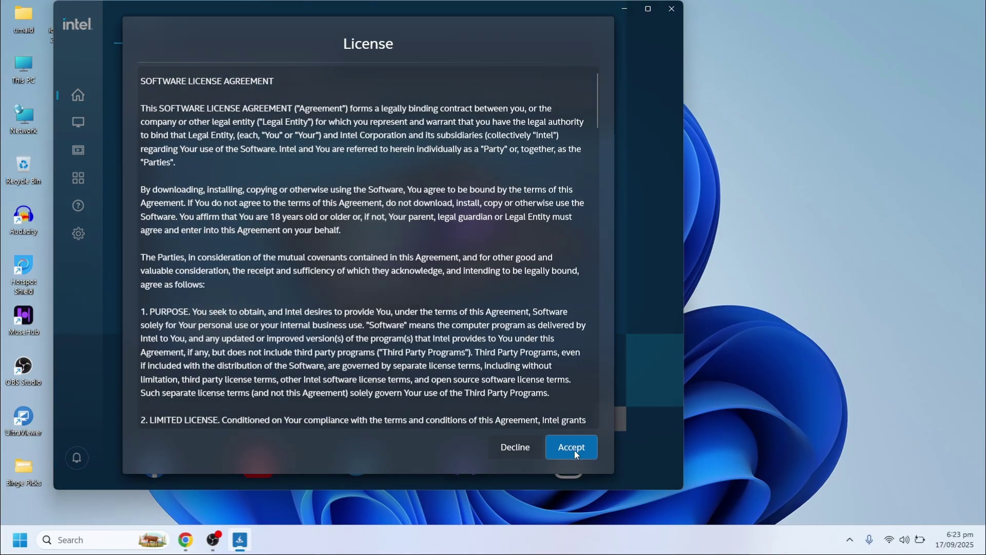
click(573, 450)
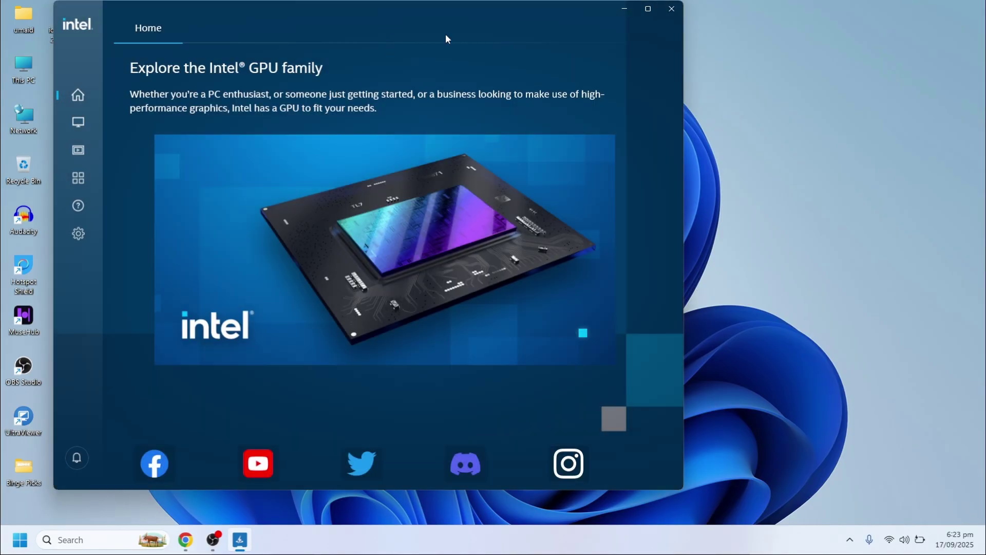
click(77, 123)
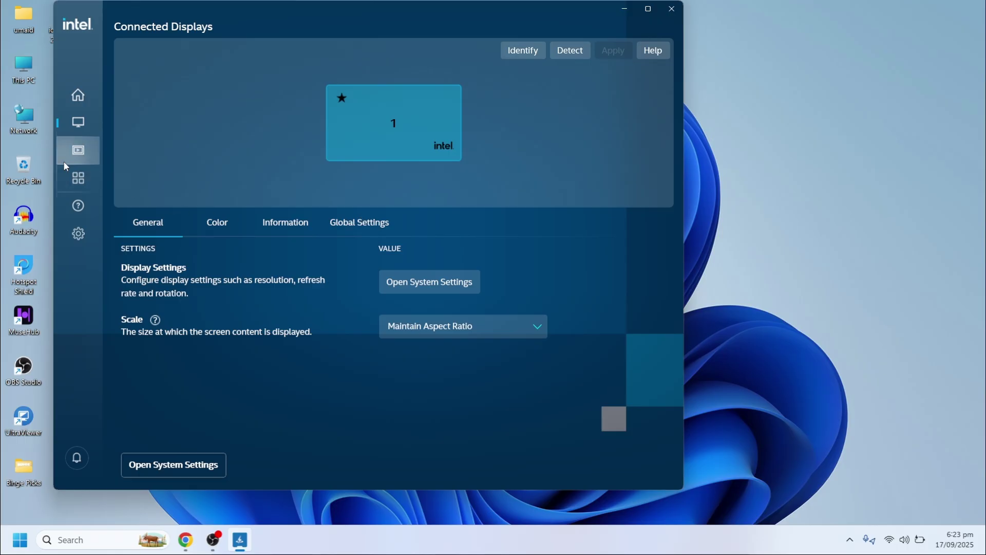
- Show the Video page and permanently dismiss the Real-Time Preview tip
click(78, 149)
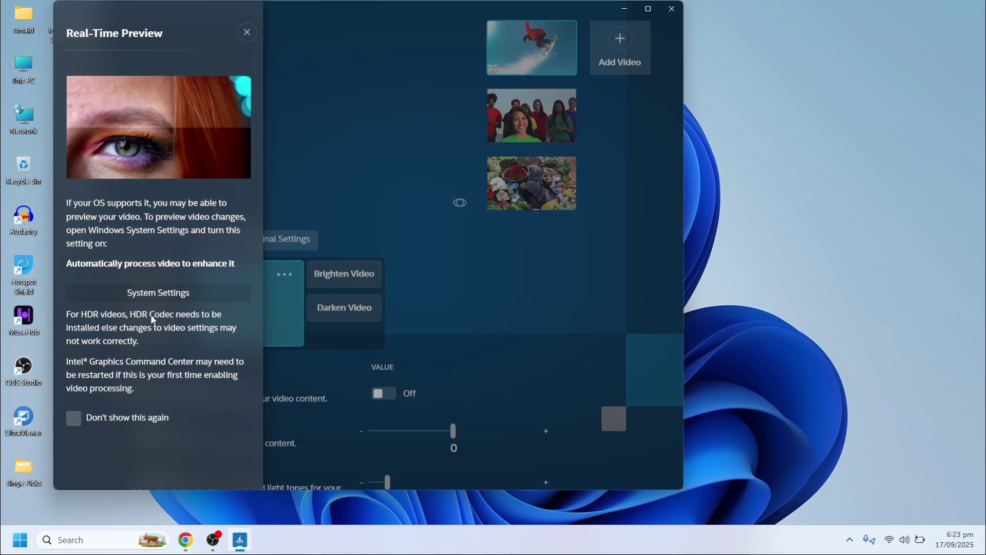
click(73, 416)
click(446, 332)
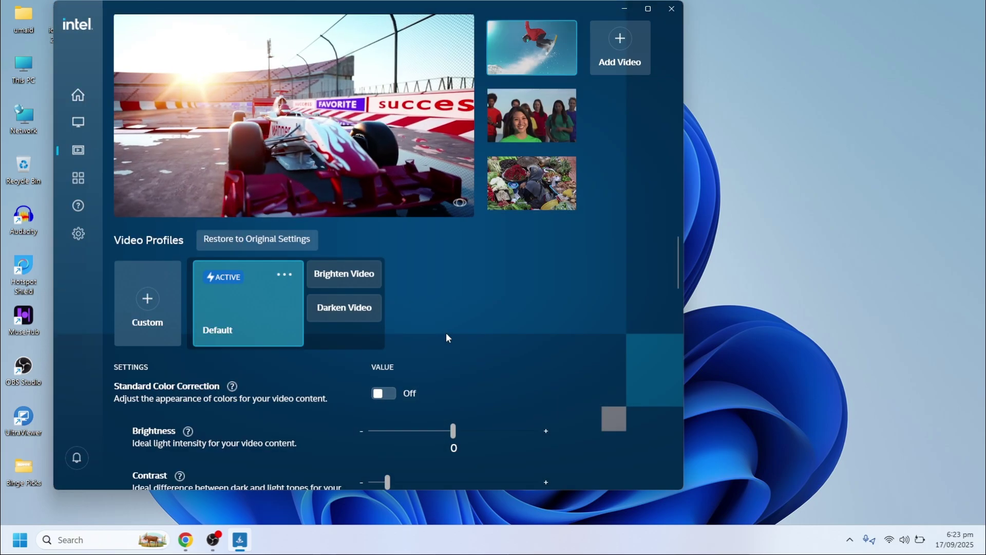